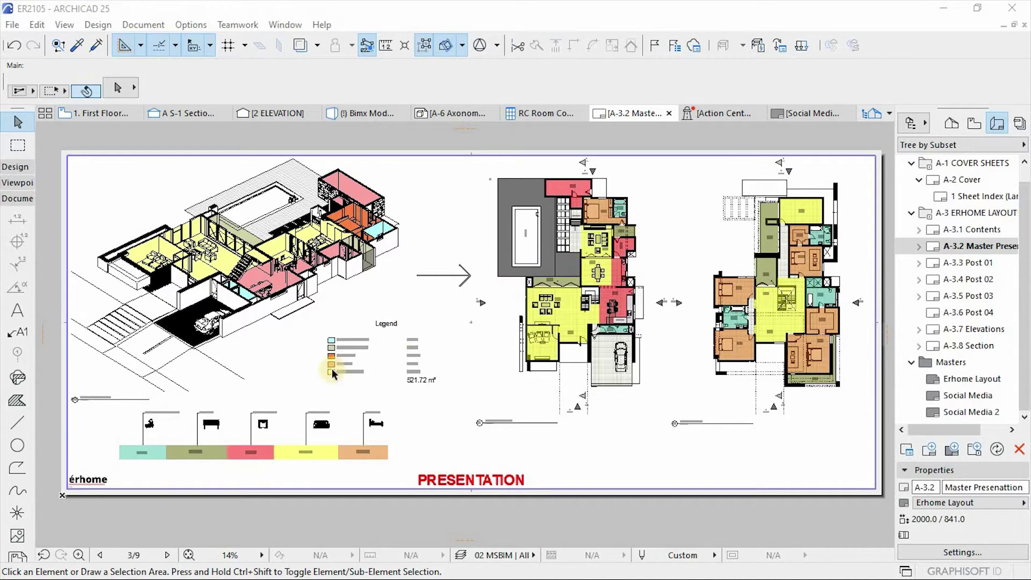
- Examine the room legend and the coloured area bar with its icons on the Master Presentation layout
scroll(331, 367, "up", 3)
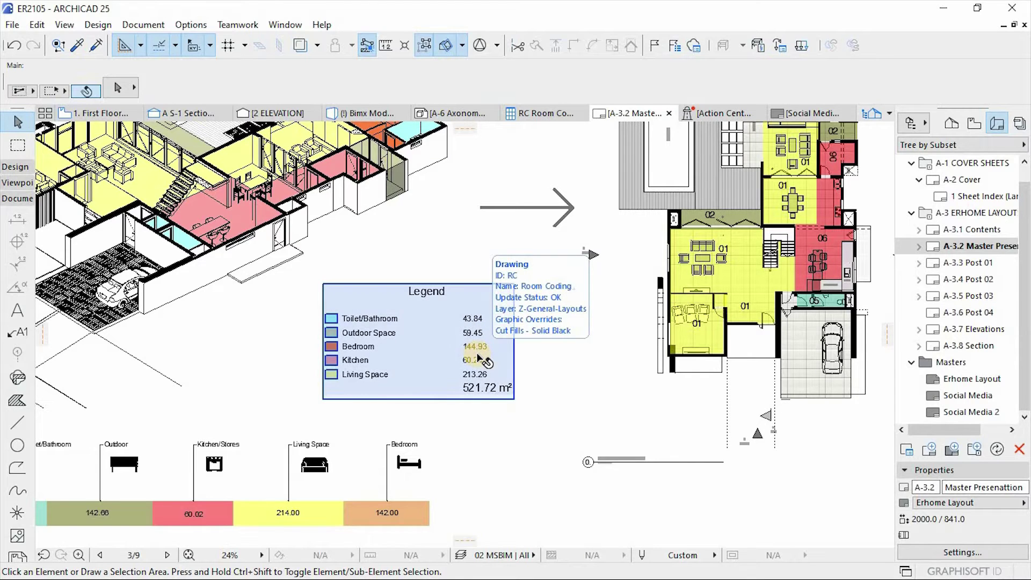
scroll(594, 340, "down", 3)
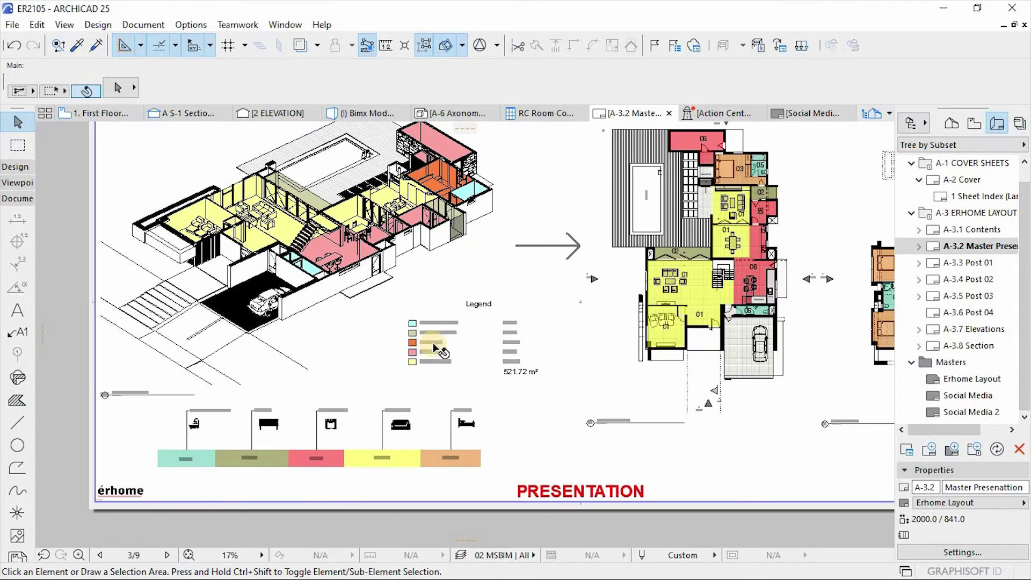
scroll(221, 469, "up", 2)
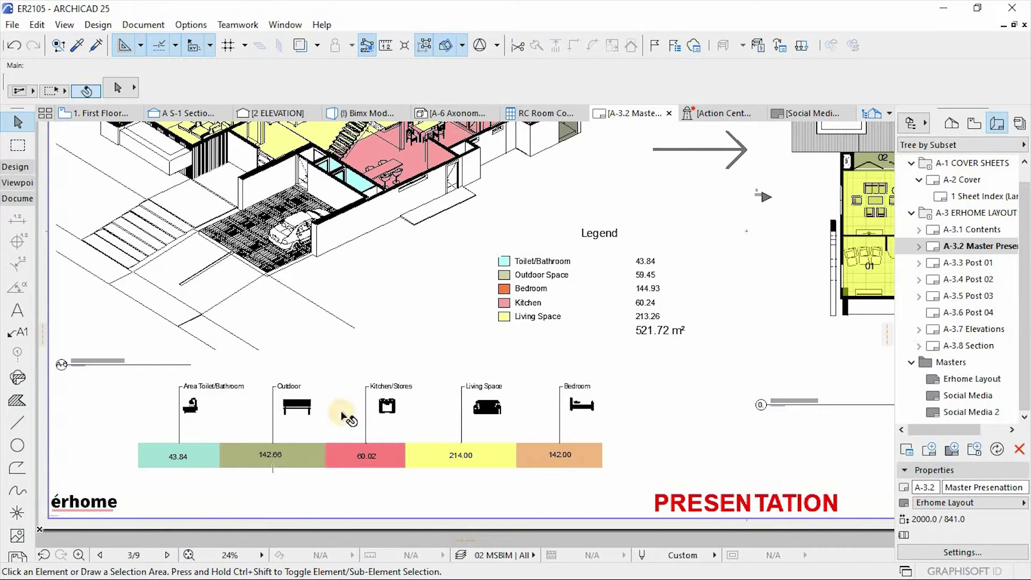
left_click(177, 460)
left_click(594, 457, "shift")
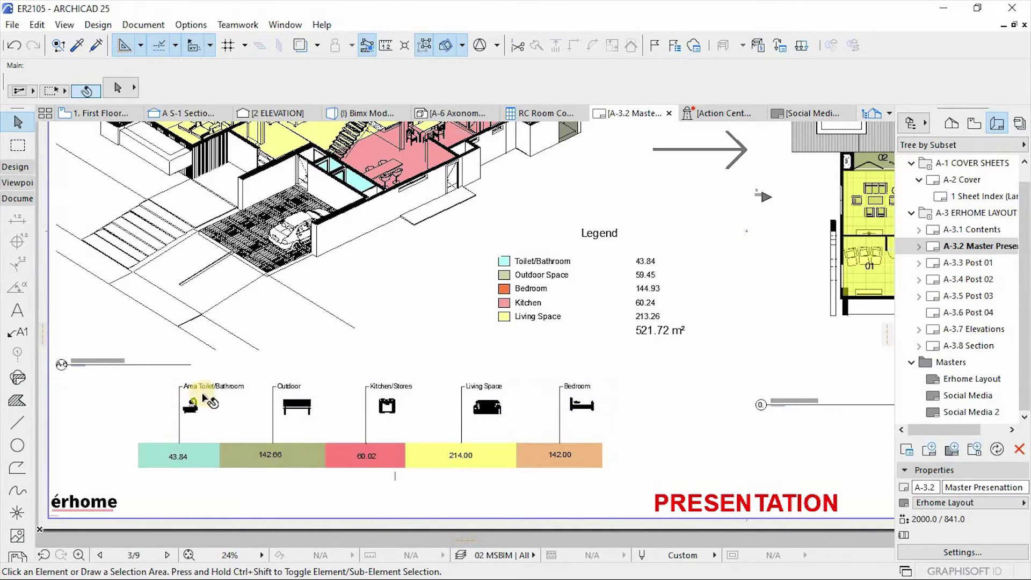
left_click_drag(188, 391, 189, 414)
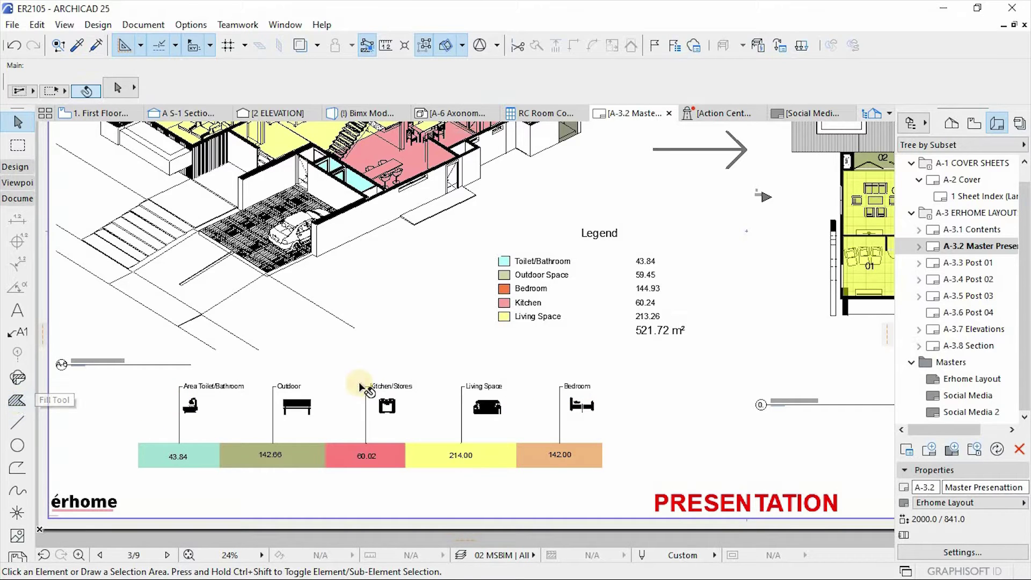
scroll(215, 430, "down", 3)
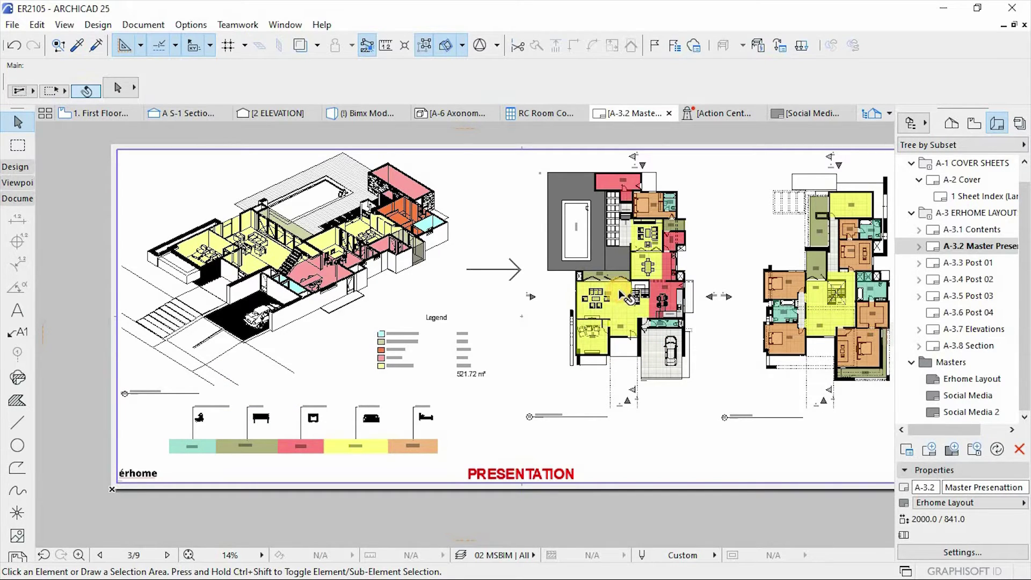
- Open the source view of the Ground Floor Plan drawing placed on the layout
left_click(620, 292)
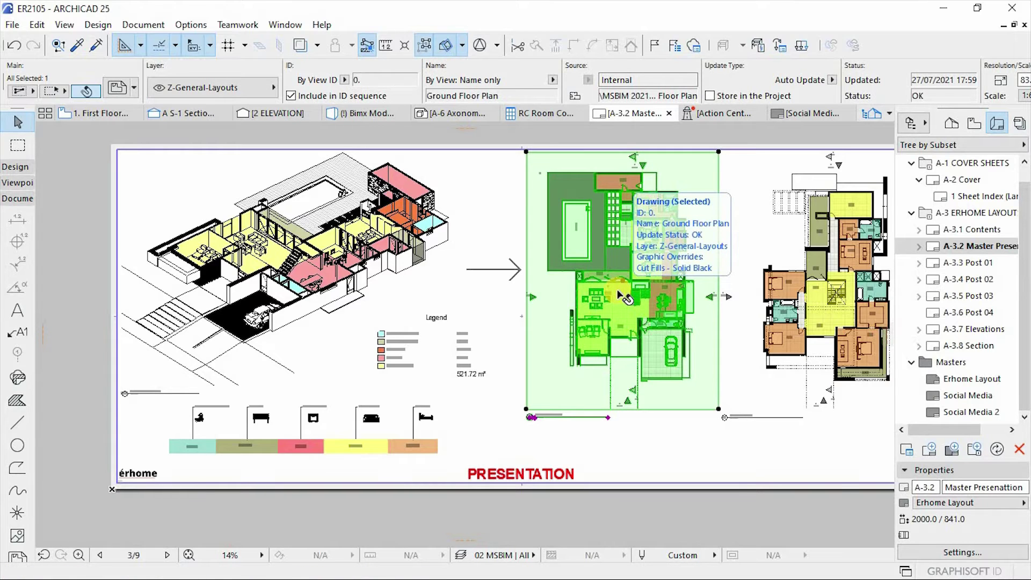
right_click(622, 295)
left_click(650, 200)
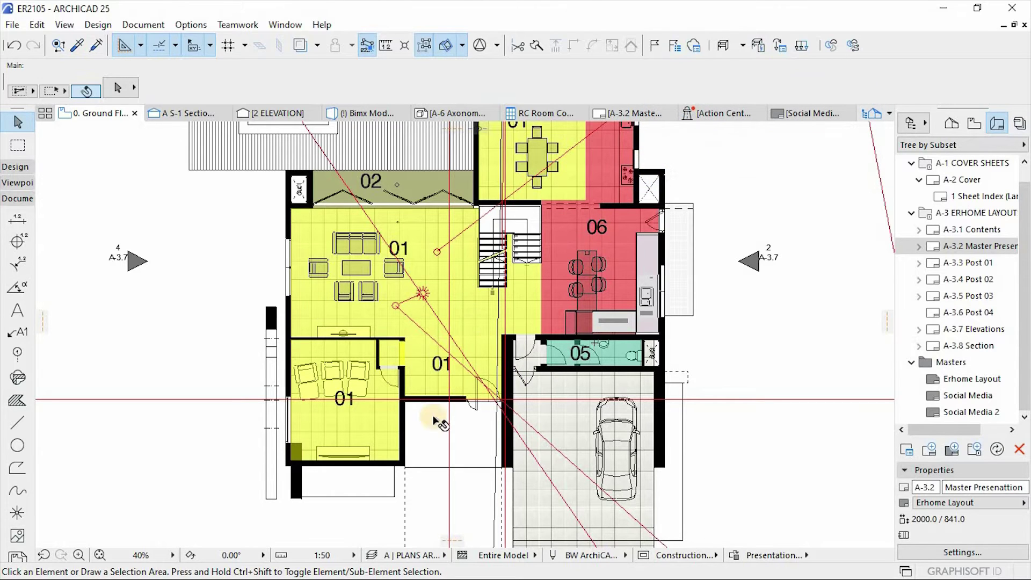
- Select the theater zone on the ground floor plan and check its zone category and details
left_click(346, 406)
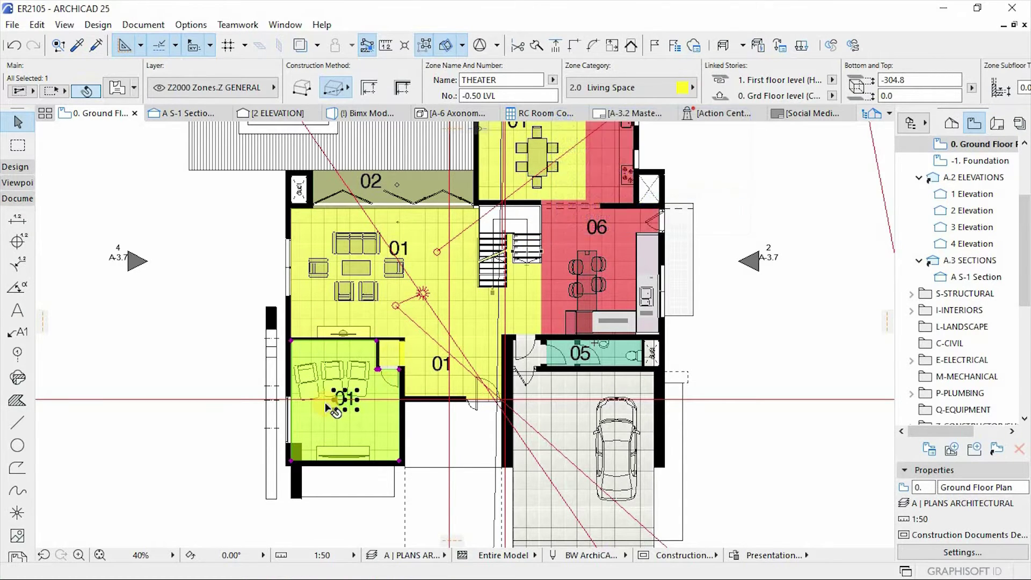
left_click(596, 88)
left_click(607, 91)
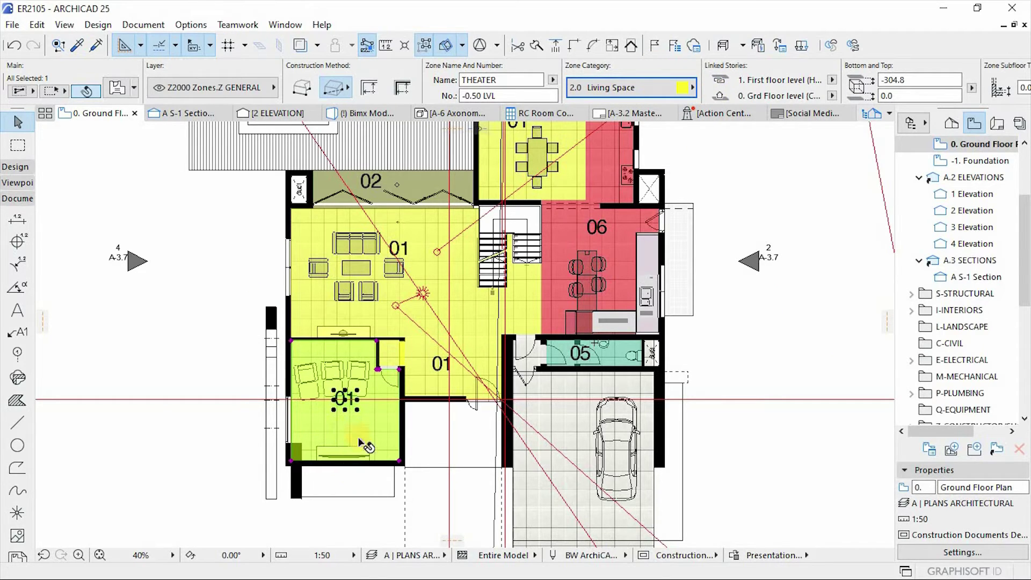
mouse_move(363, 427)
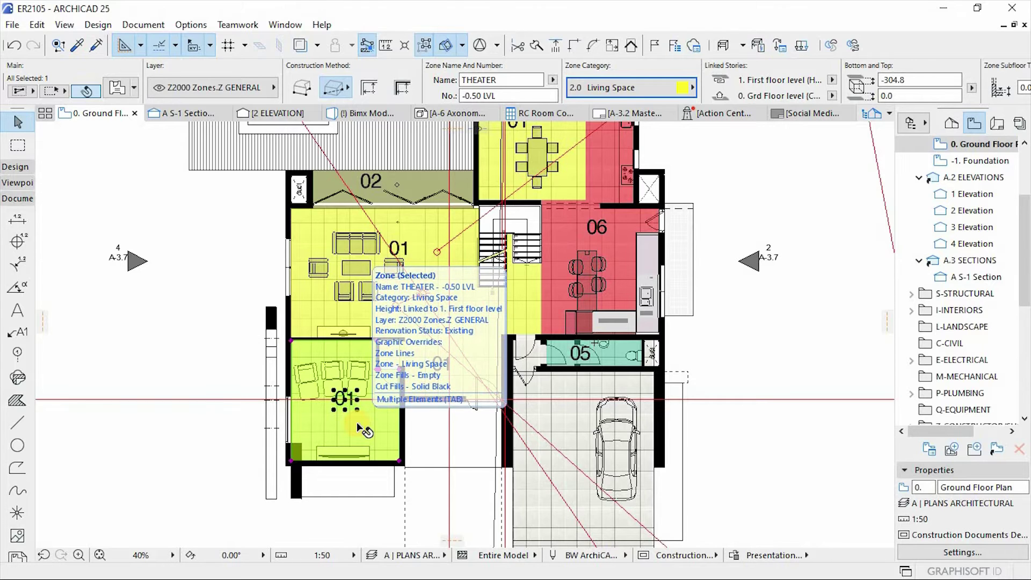
mouse_move(636, 365)
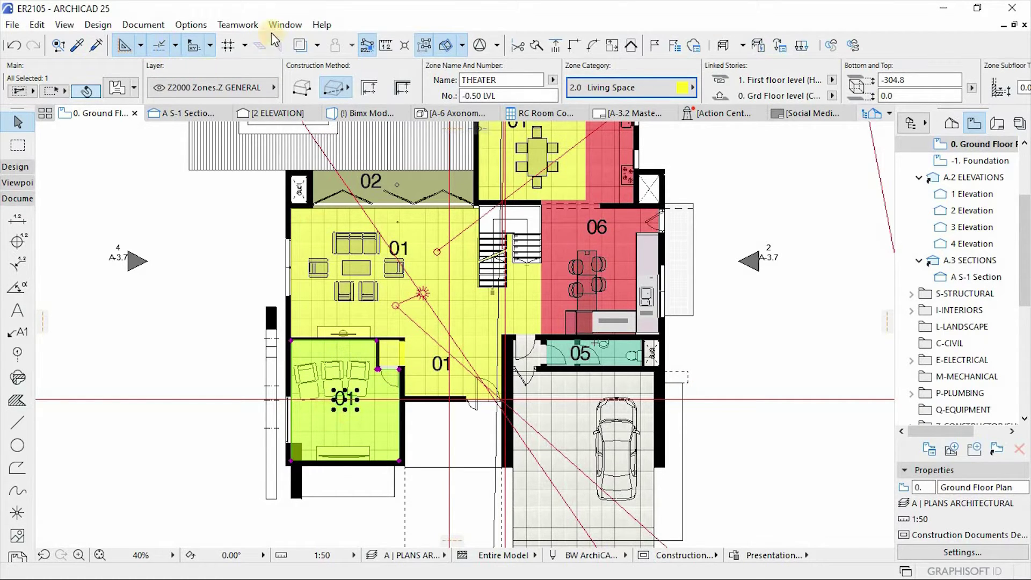
- Review the zone surfaces among the surface attributes, such as Zone - Living room, and close the Surfaces dialog
left_click(188, 25)
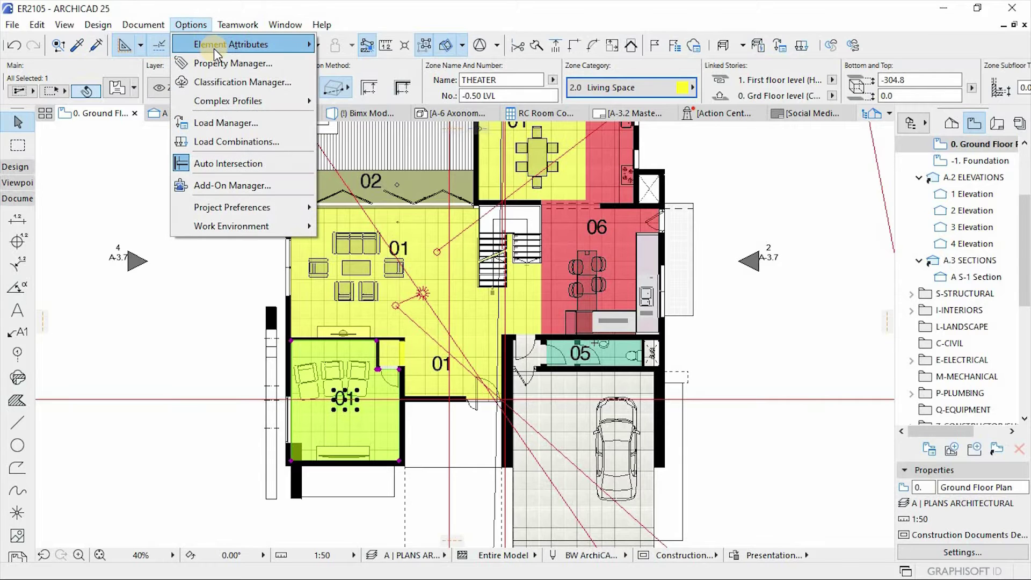
mouse_move(214, 47)
left_click(636, 267)
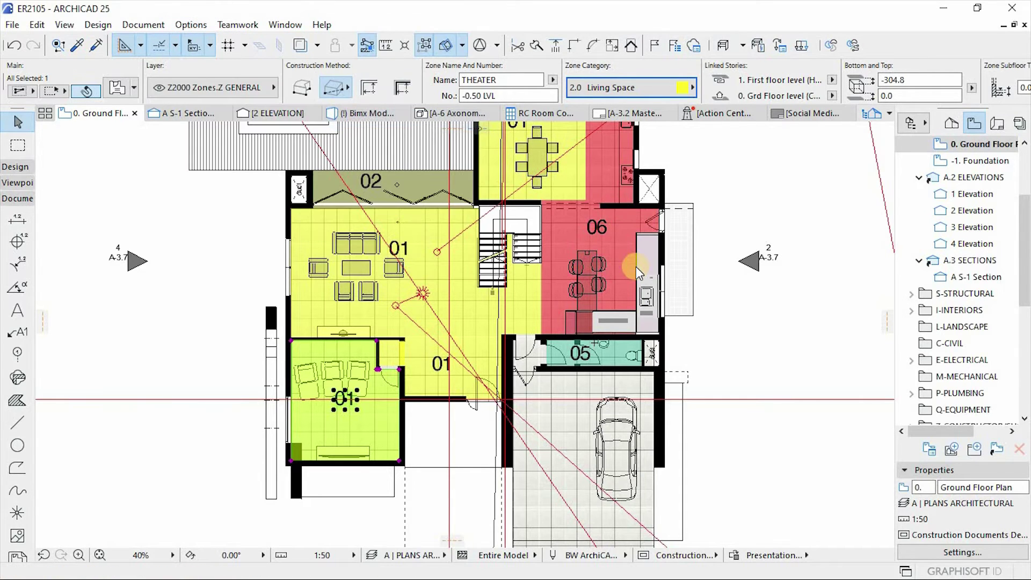
left_click(639, 202)
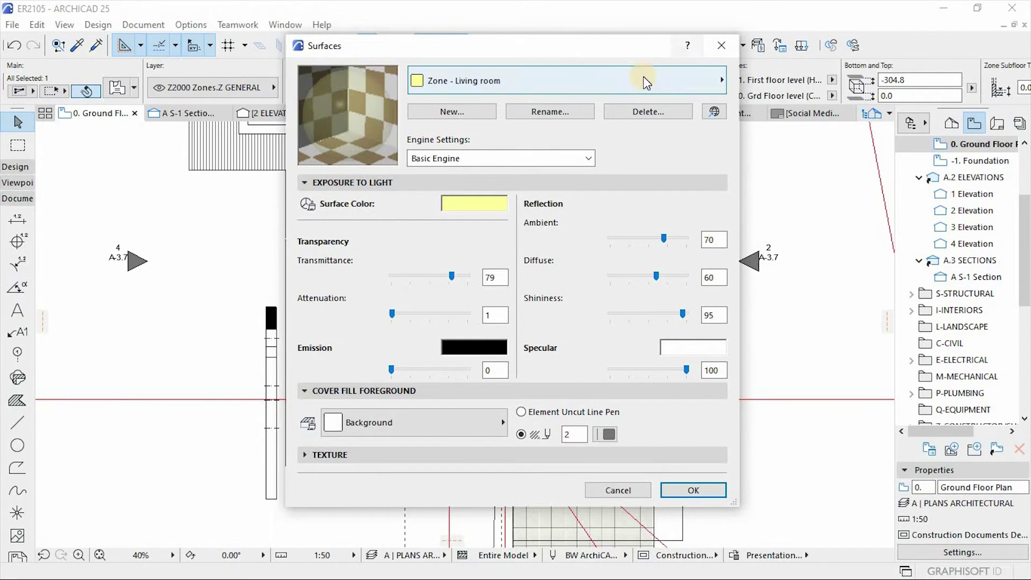
left_click(629, 80)
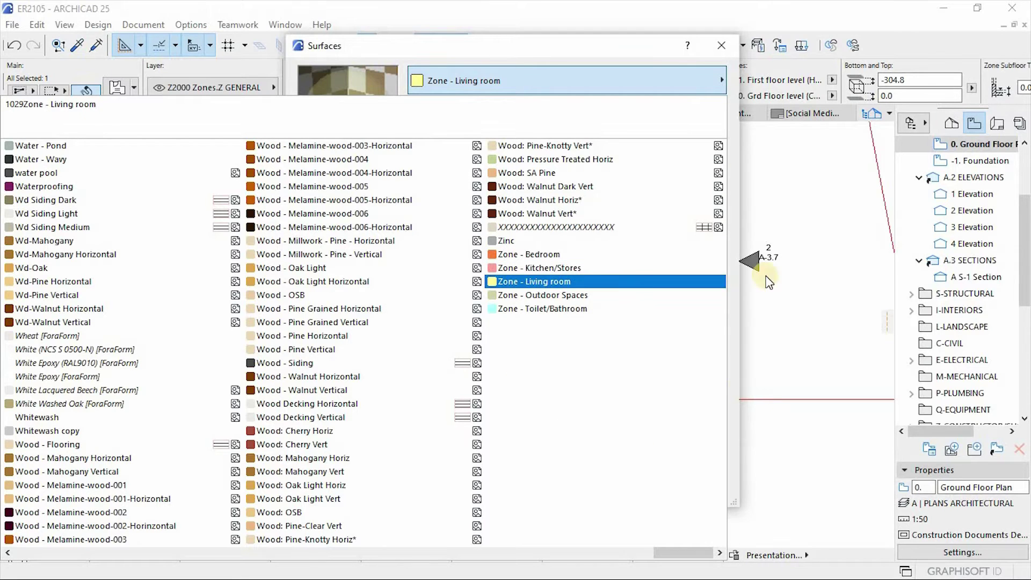
left_click(601, 48)
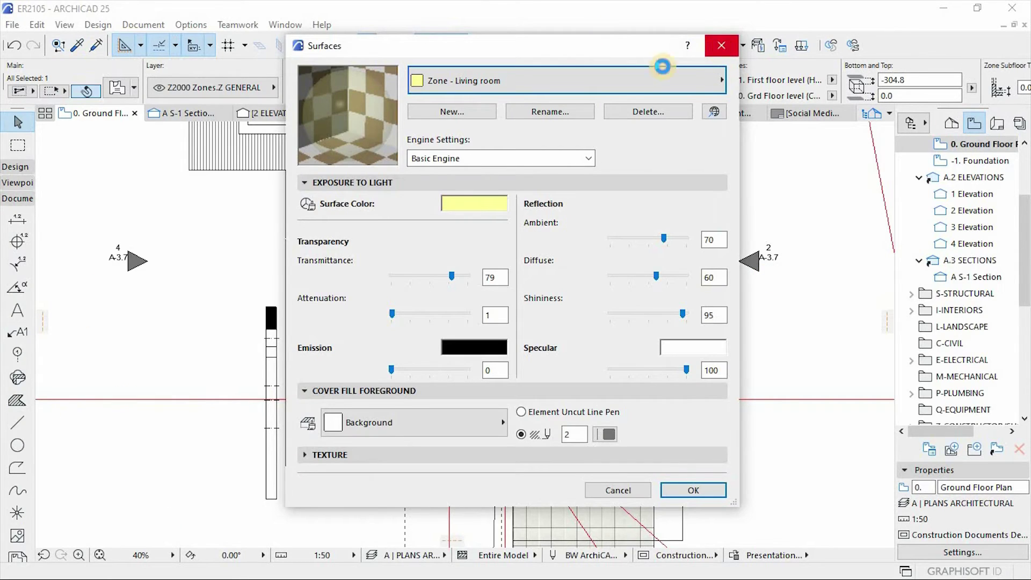
left_click(722, 45)
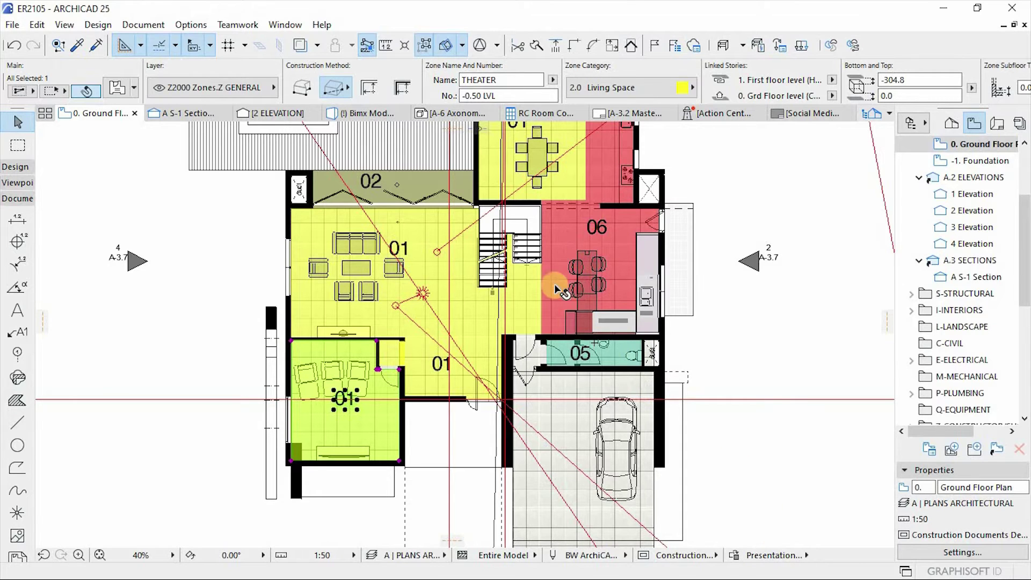
- Review the zone rules of the Presentation - Coding graphic override combination against the plan and close the dialog
left_click(799, 557)
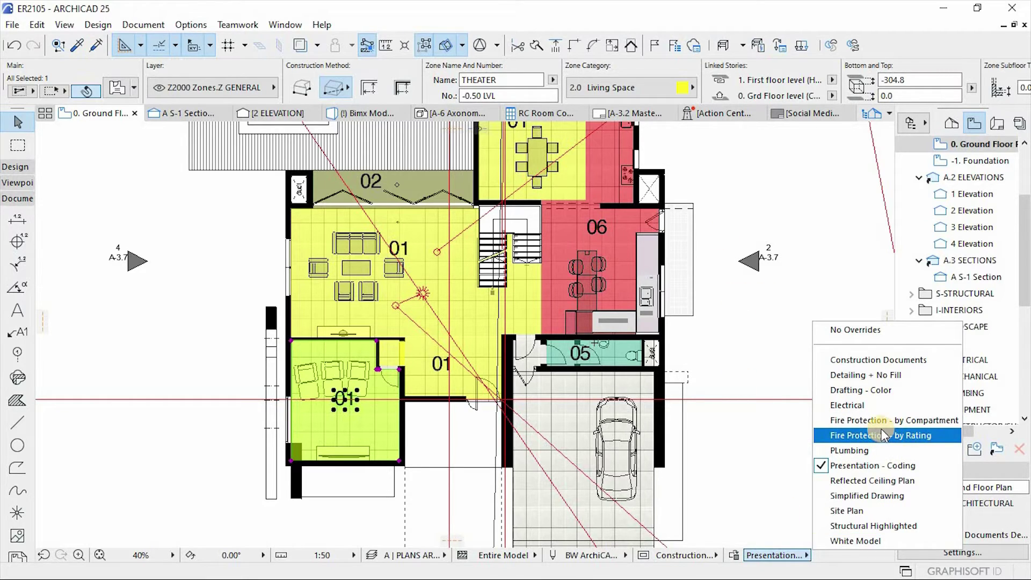
left_click(142, 27)
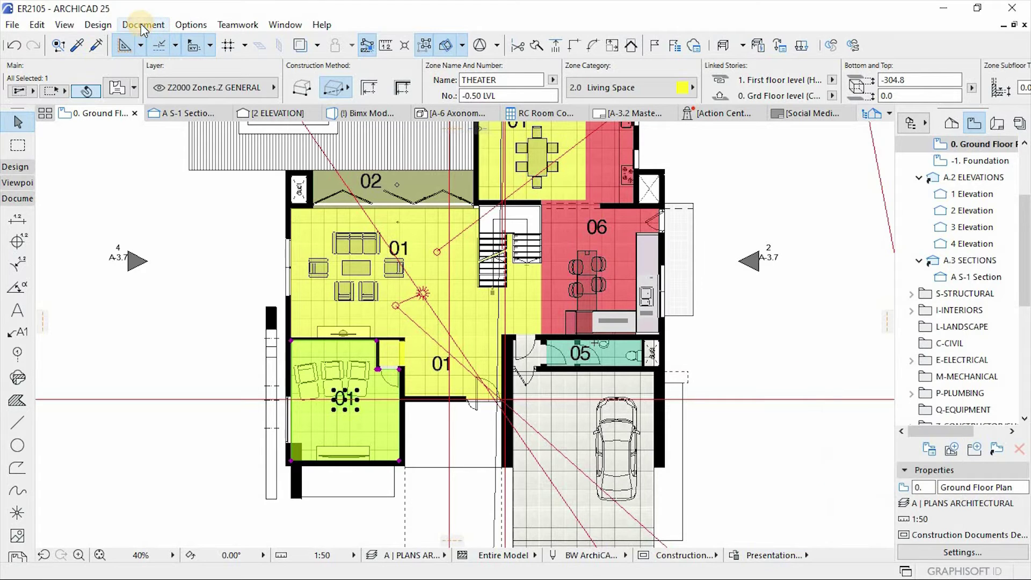
left_click(141, 25)
mouse_move(232, 162)
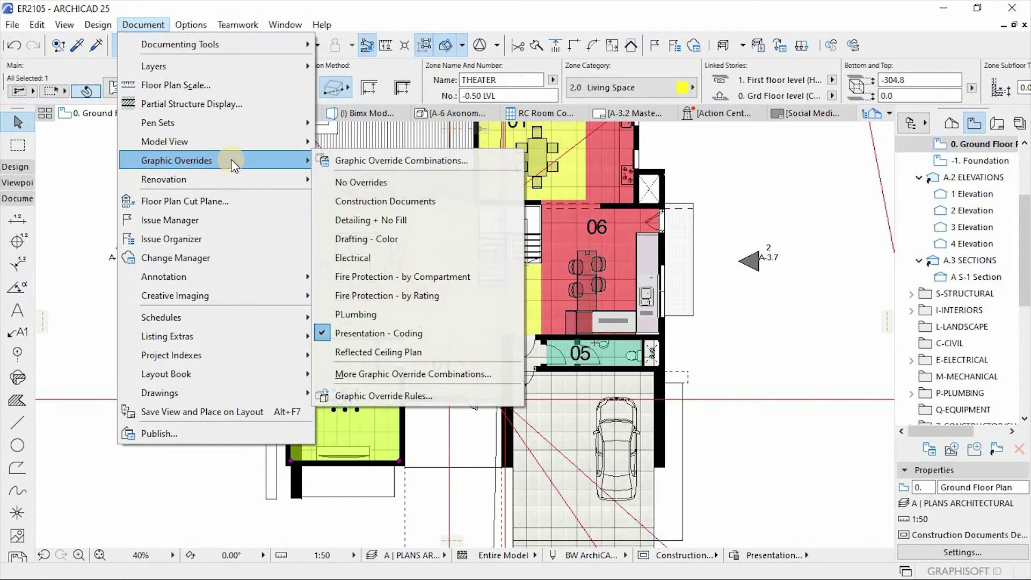
left_click(401, 163)
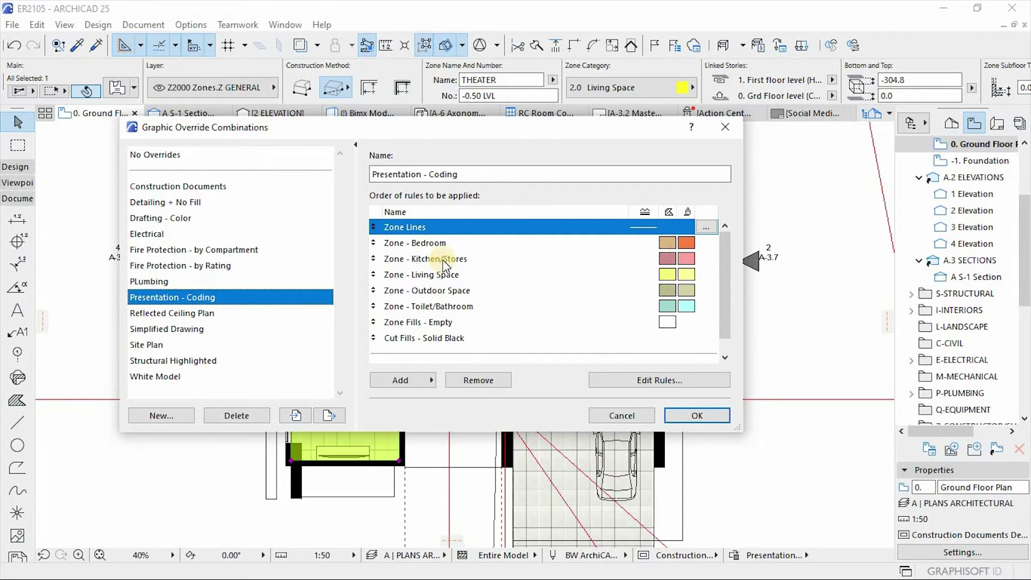
left_click_drag(502, 131, 551, 109)
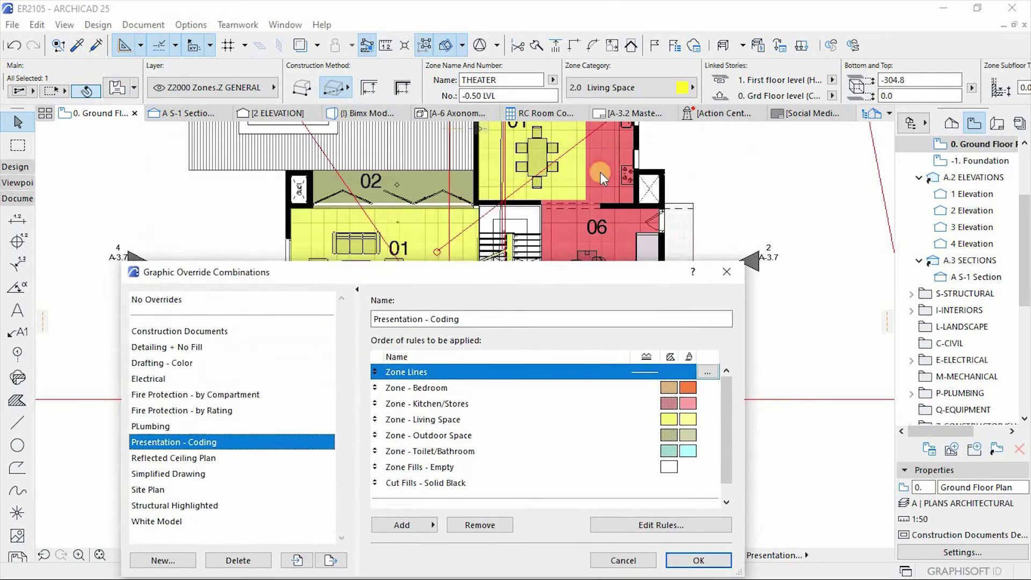
left_click_drag(554, 276, 598, 162)
left_click(734, 450)
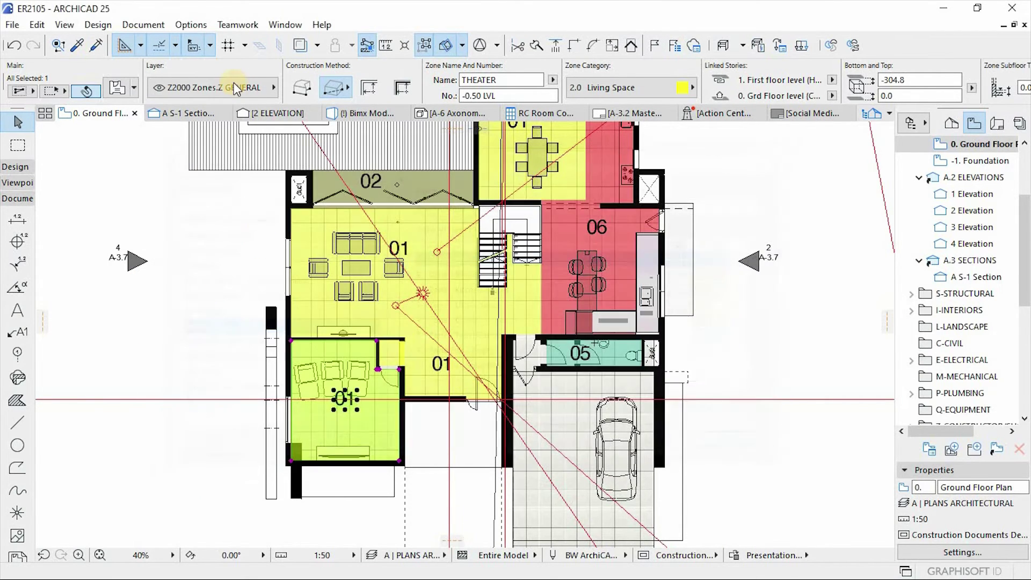
- Open the Property Manager and check the option set values of the Sapces Coding property
left_click(188, 24)
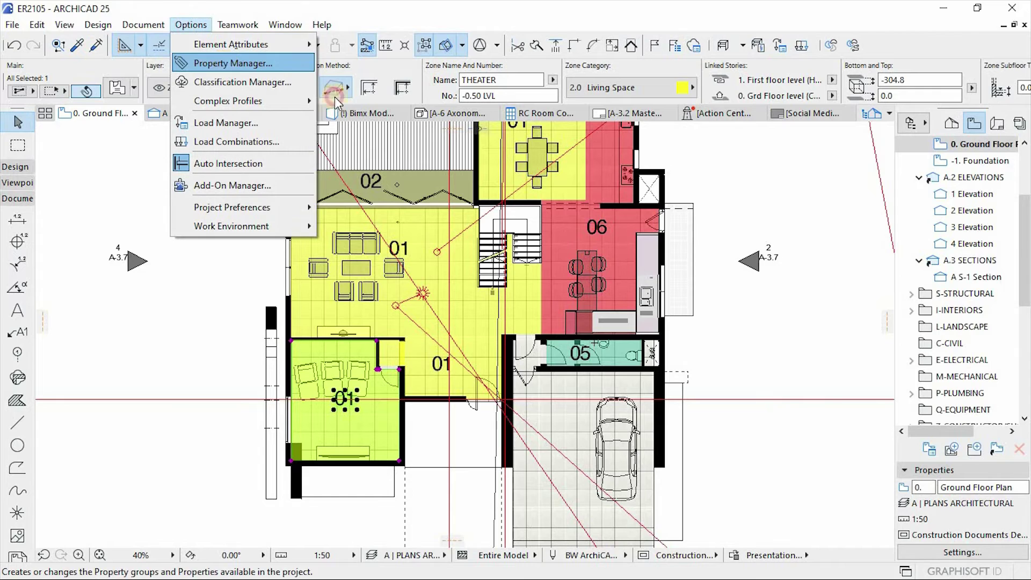
left_click(224, 63)
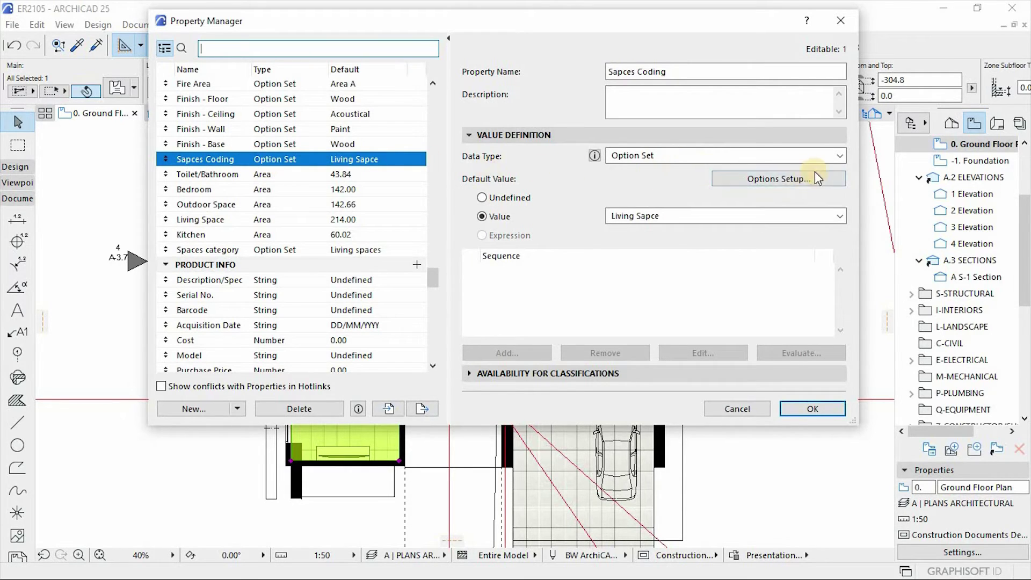
left_click(769, 178)
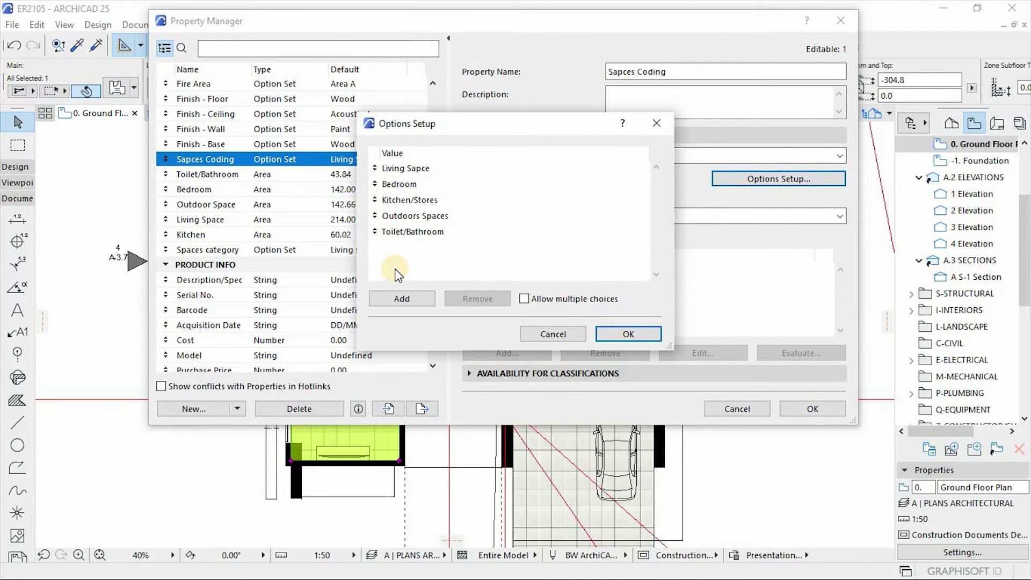
left_click(630, 334)
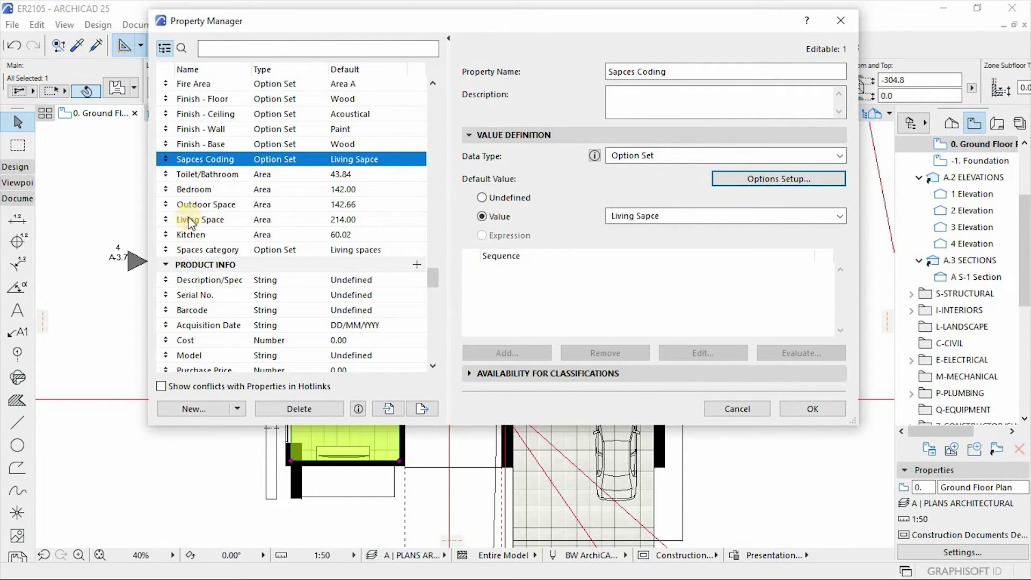
- Inspect the Toilet/Bathroom, Bedroom, Outdoor Space, Living Space and Kitchen area properties and their default values, and close the Property Manager
left_click(189, 174)
left_click(188, 189)
left_click(188, 204)
left_click(188, 236)
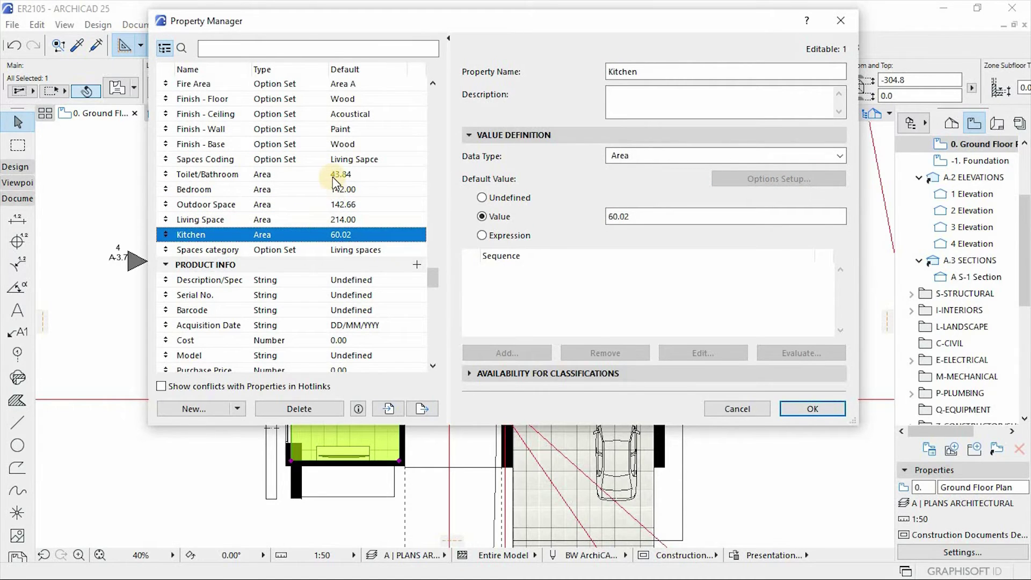
left_click(338, 175)
left_click(337, 190)
left_click(340, 220)
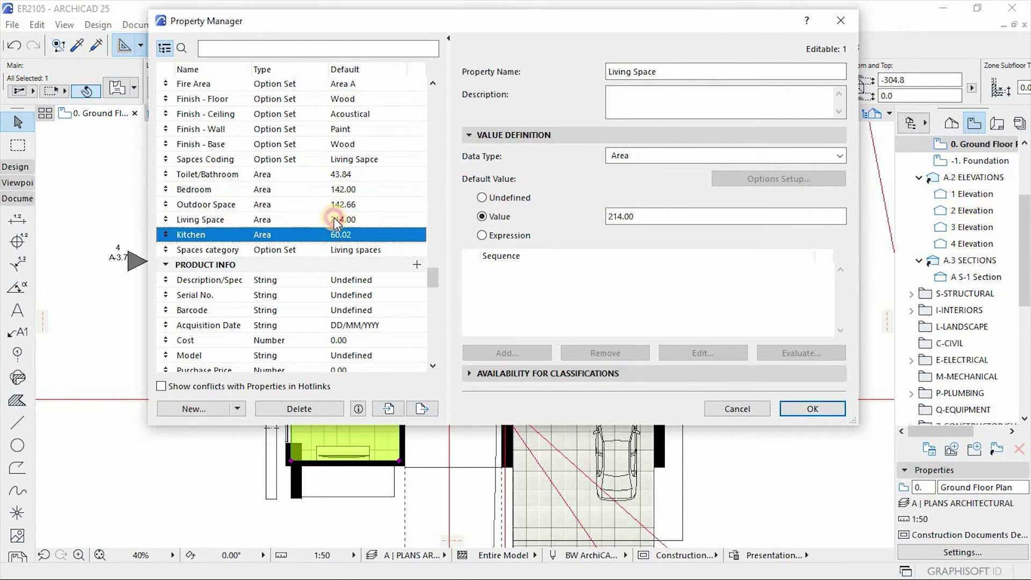
left_click(338, 189)
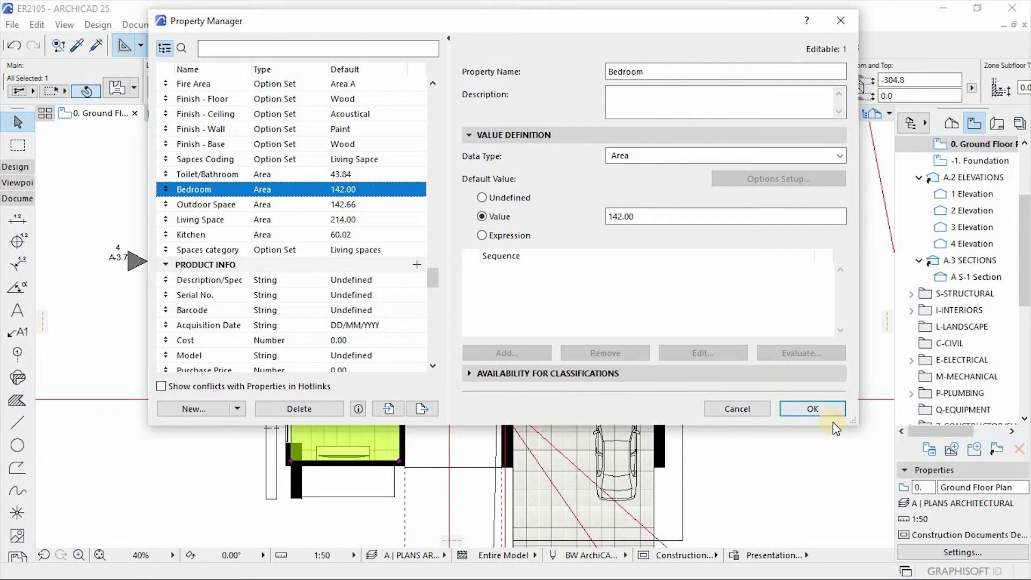
left_click(811, 408)
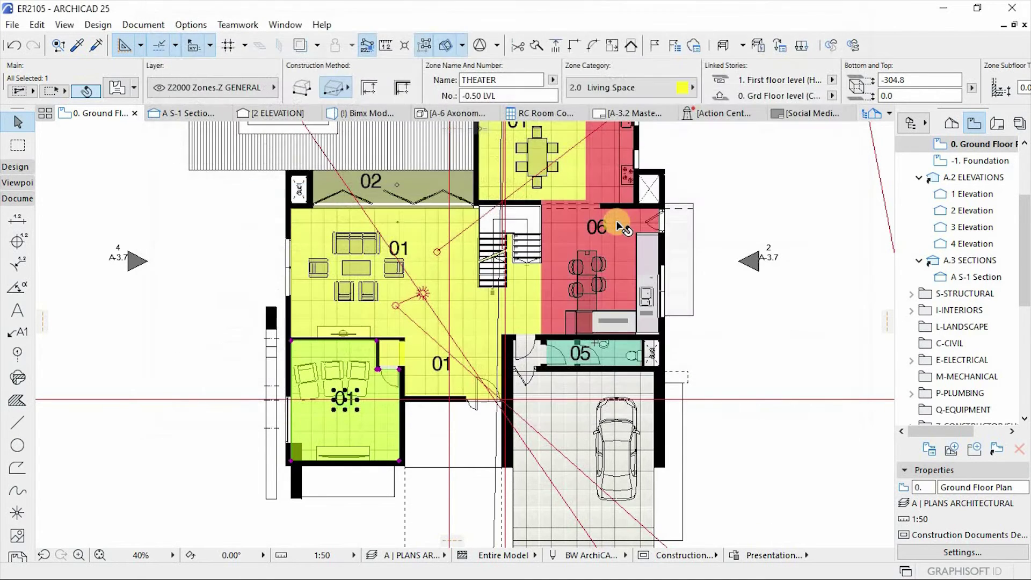
- Check the kitchen zone's details on the plan and open the RC Room Coding schedule
mouse_move(623, 227)
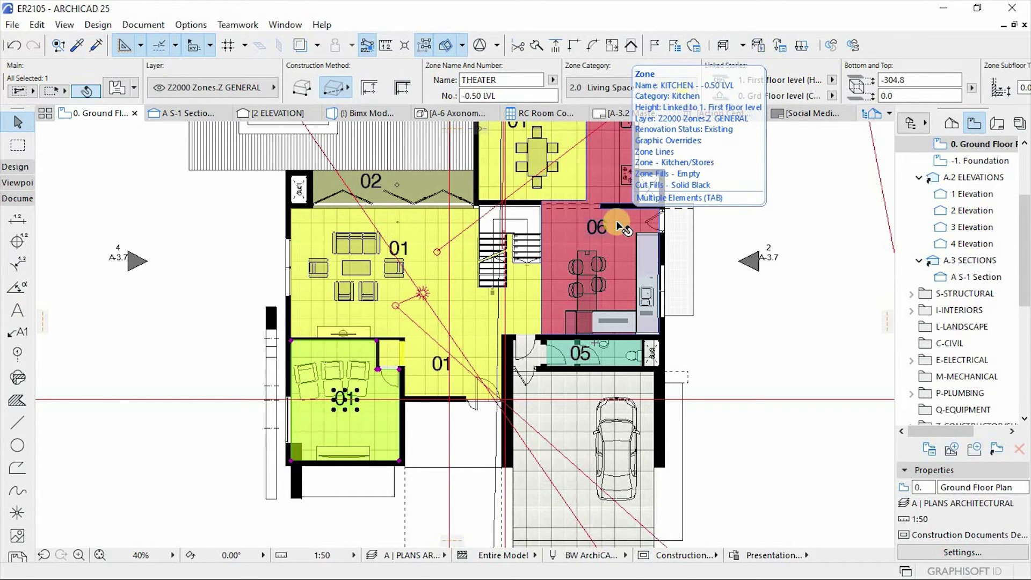
left_click(528, 113)
left_click(449, 380)
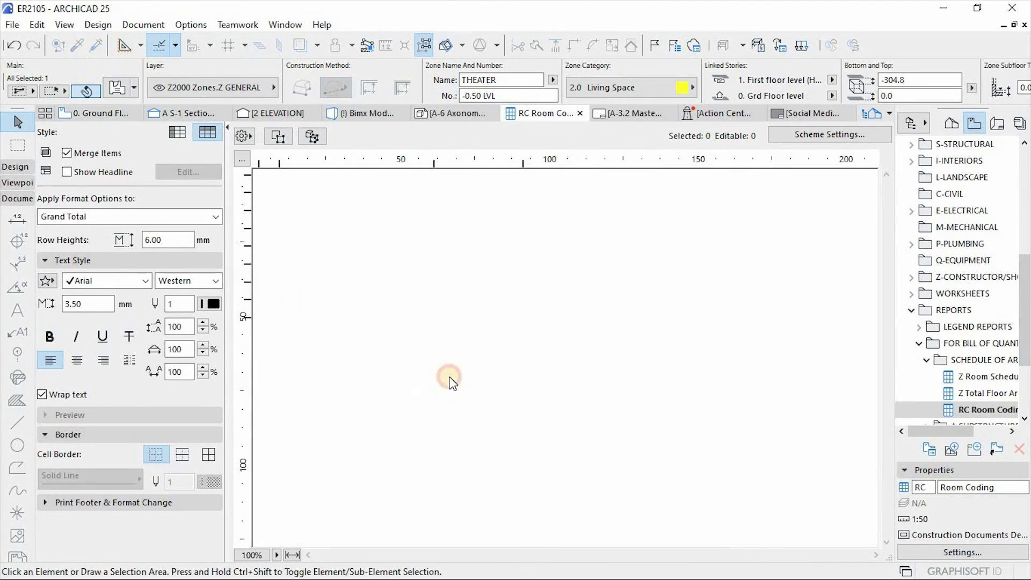
left_click(149, 240)
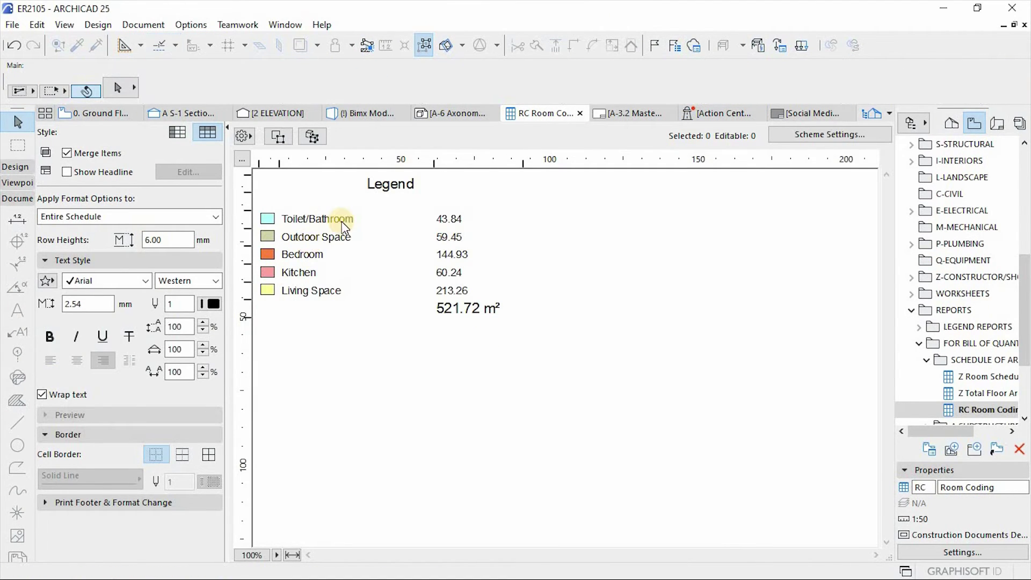
- Inspect the zone category options available for the Toilet/Bathroom entry in the legend schedule
left_click(305, 221)
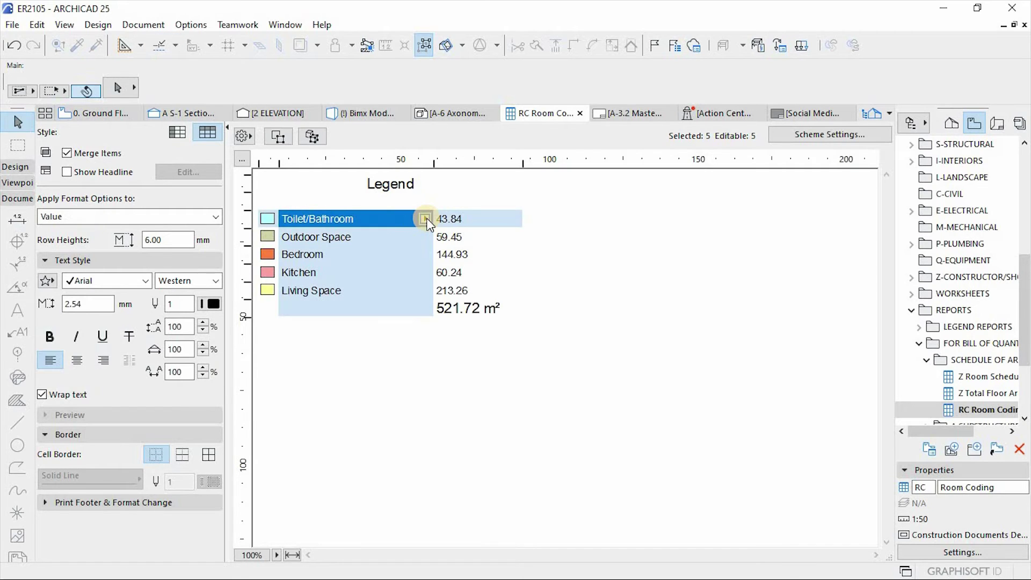
left_click(425, 218)
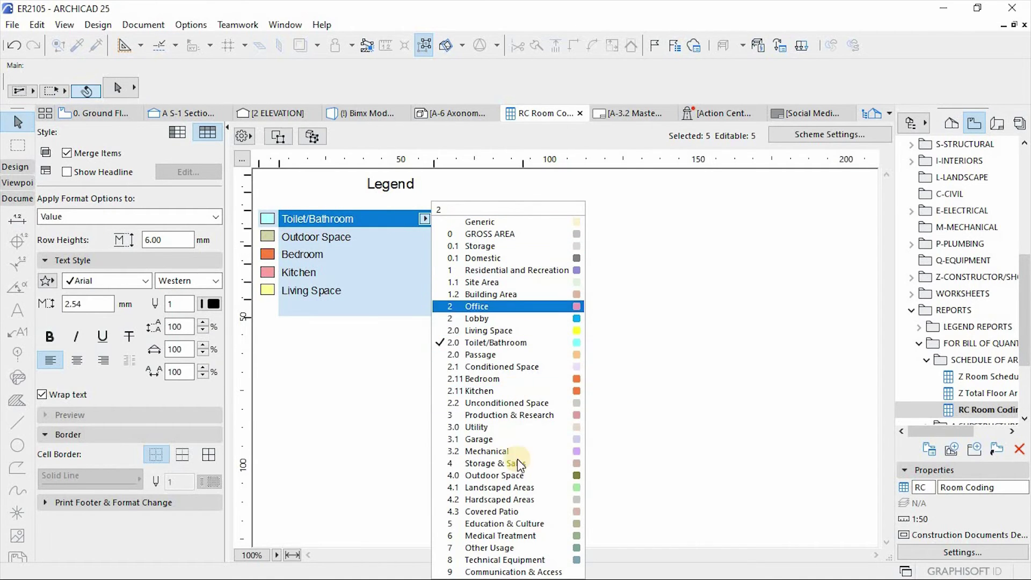
left_click(293, 321)
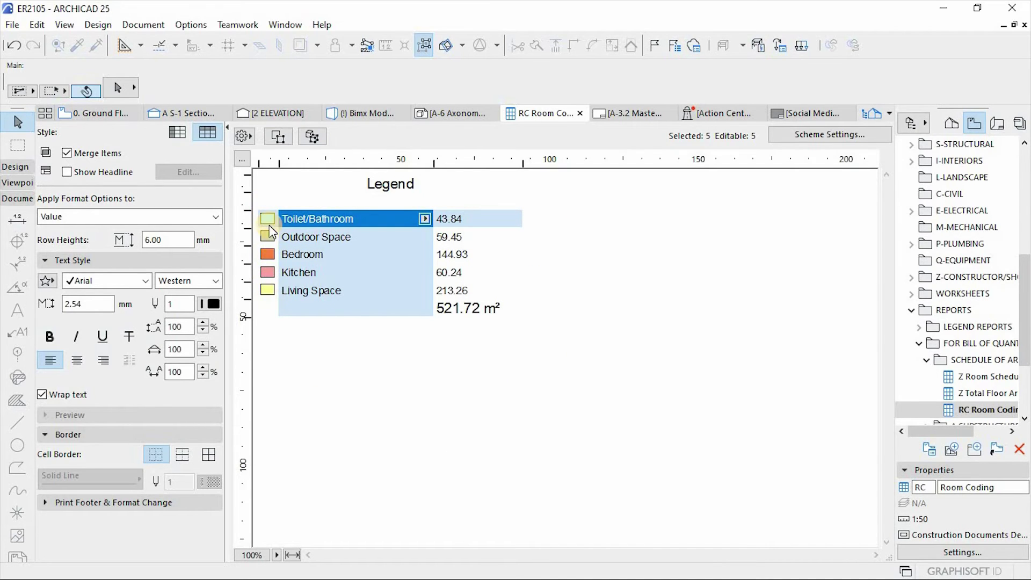
left_click(269, 193)
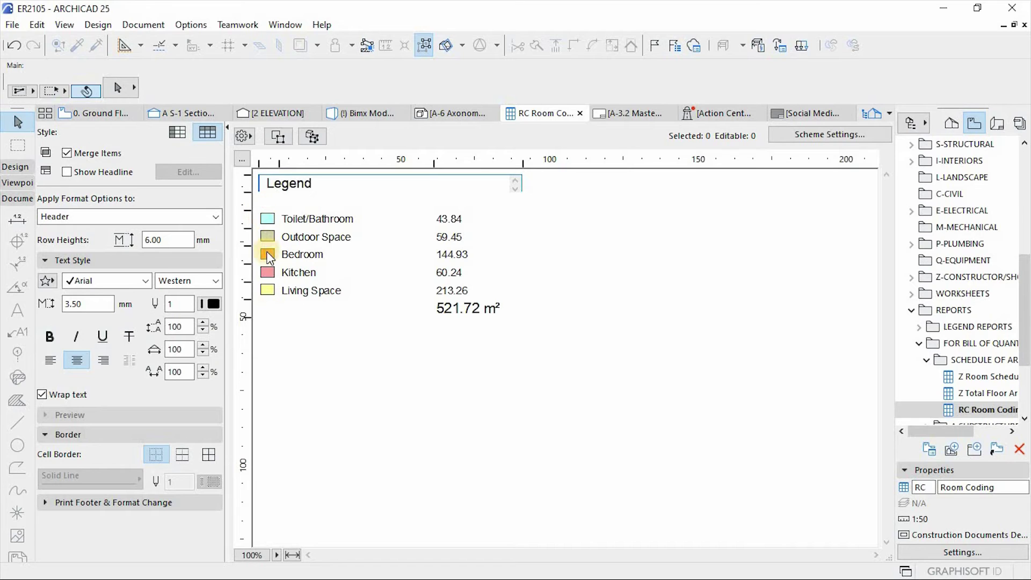
left_click(414, 219)
left_click(423, 217)
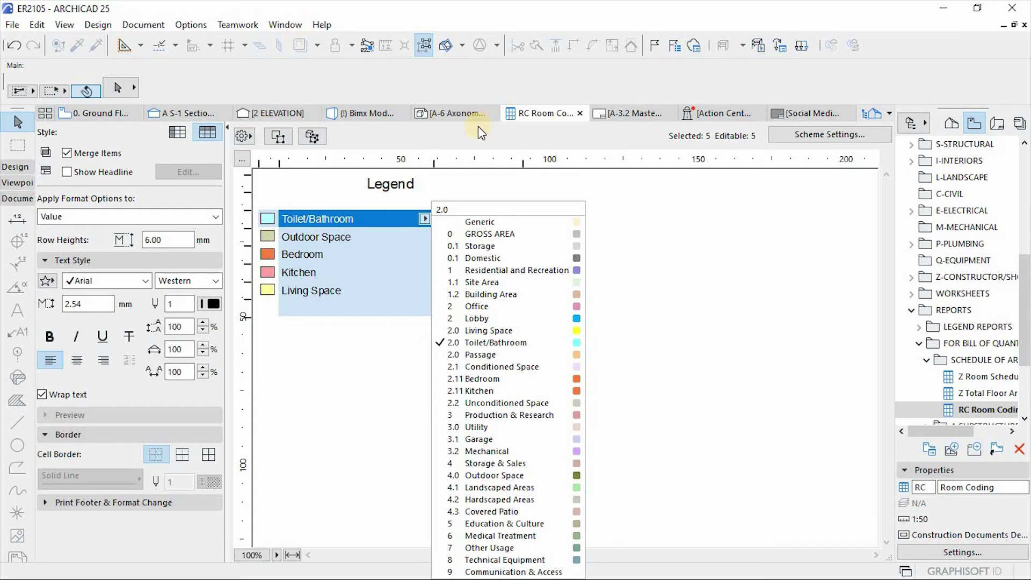
- Check the THEATER zone's category on the ground floor plan and compare it with the categories in the RC Room Coding schedule
left_click(97, 112)
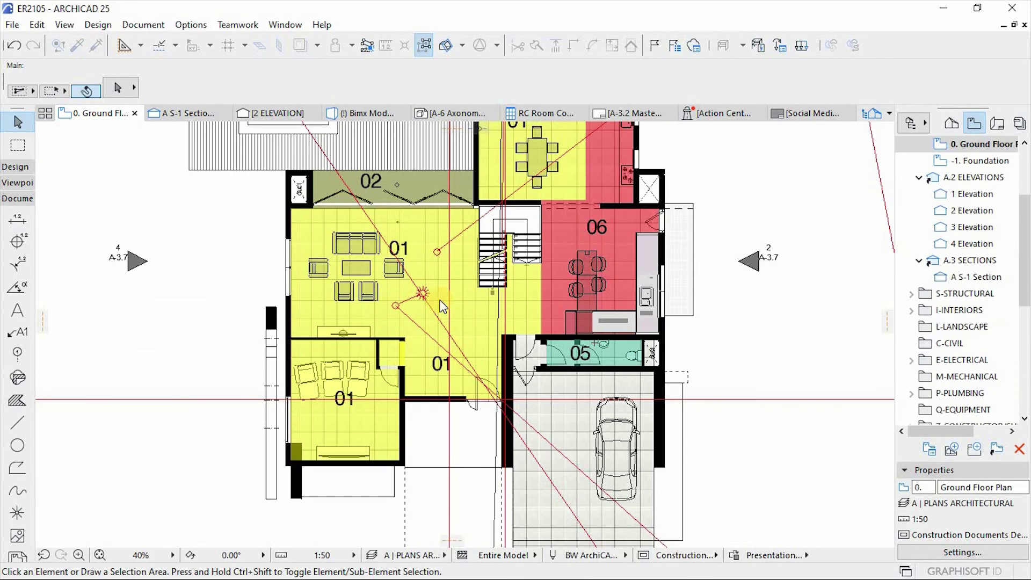
left_click(370, 395)
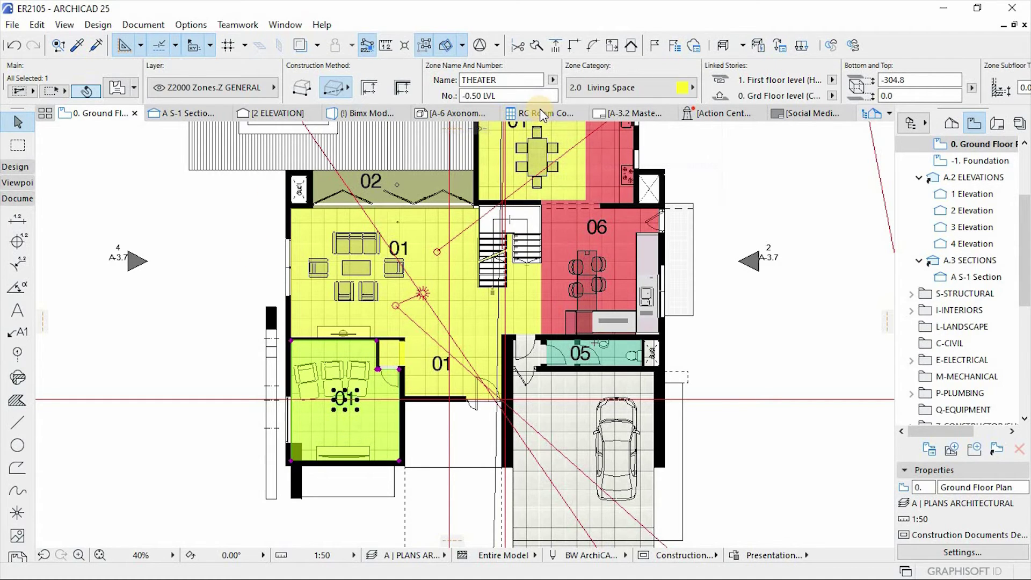
mouse_move(540, 113)
left_click(447, 156)
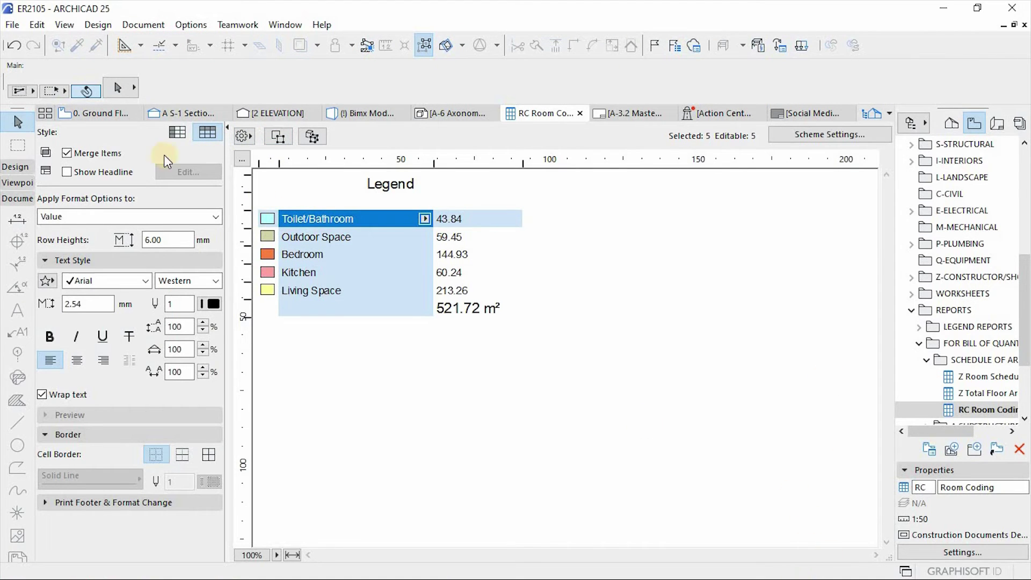
left_click(94, 113)
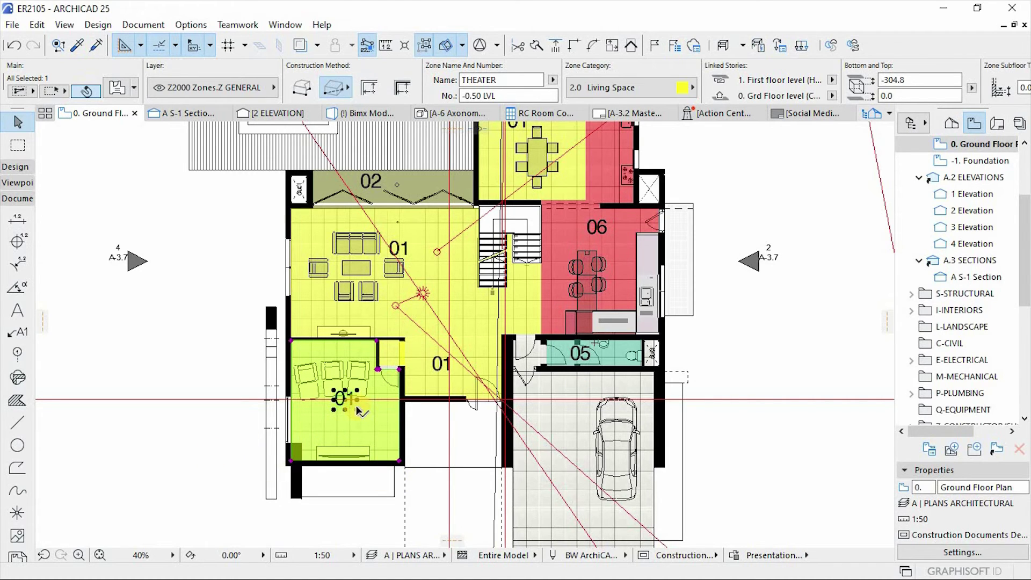
- Open the A-6 axonometry and compare its appearance under the Construction Documents override, then restore Presentation - Coding
left_click(439, 114)
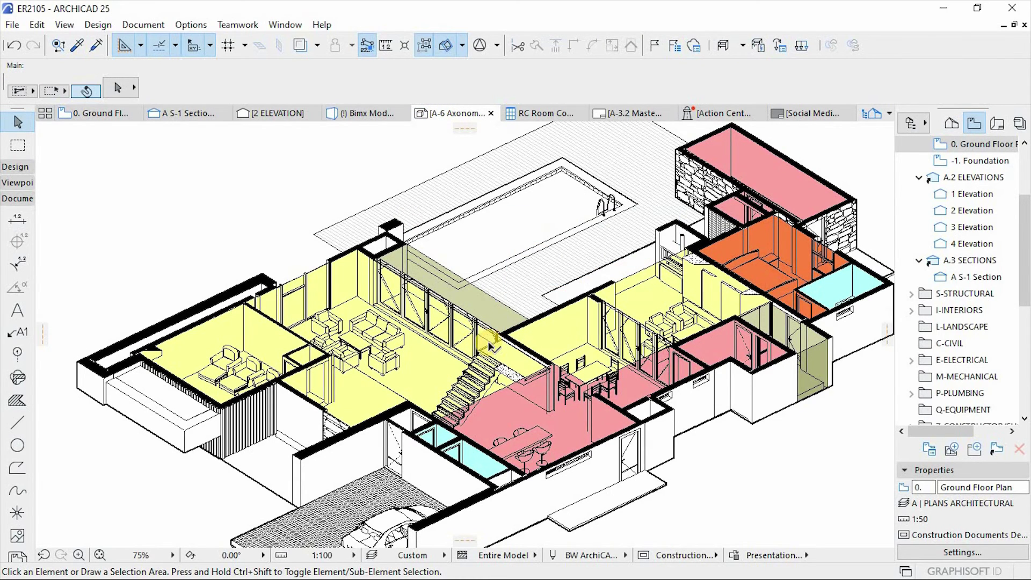
scroll(491, 338, "down", 3)
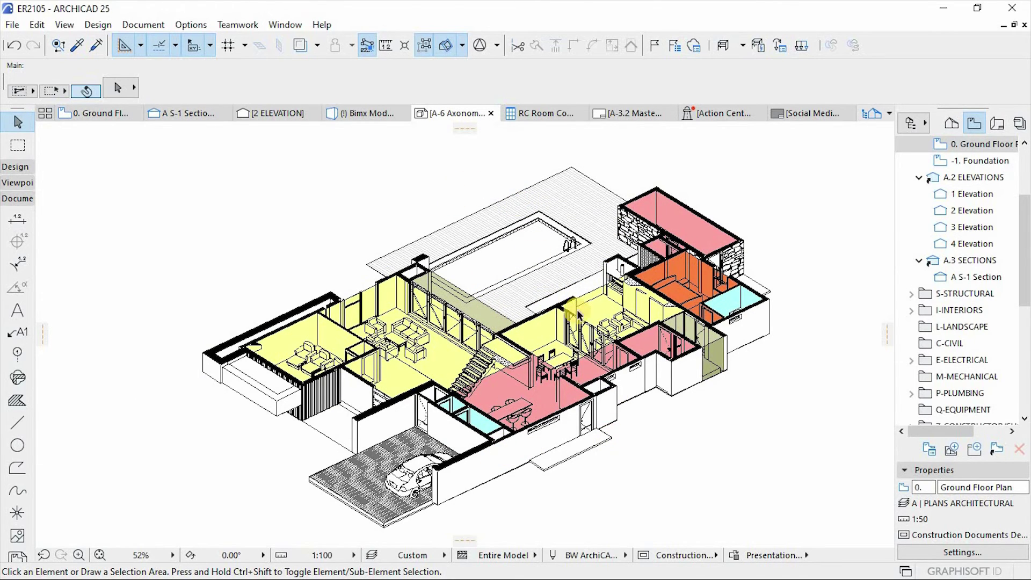
left_click(778, 553)
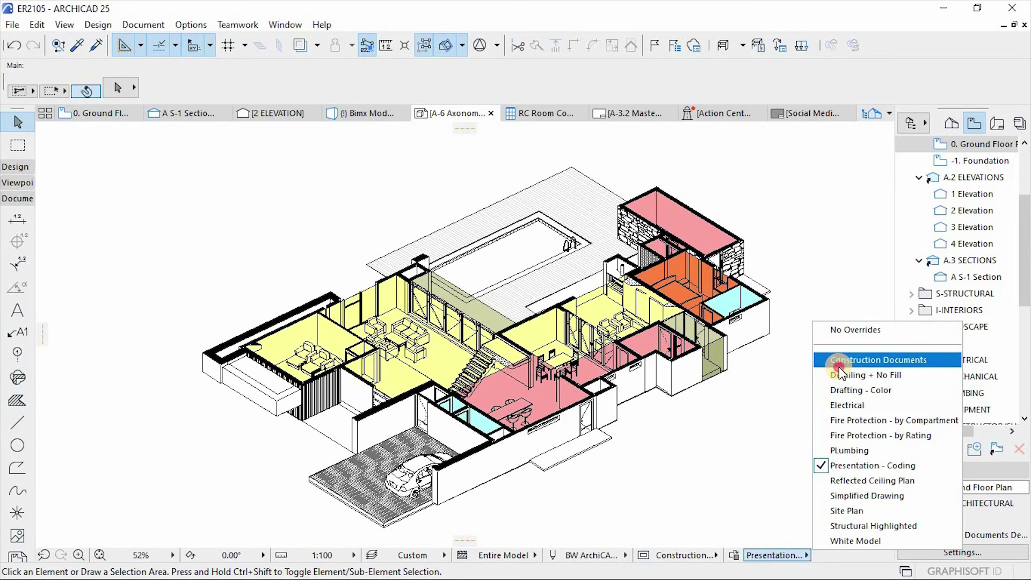
left_click(839, 362)
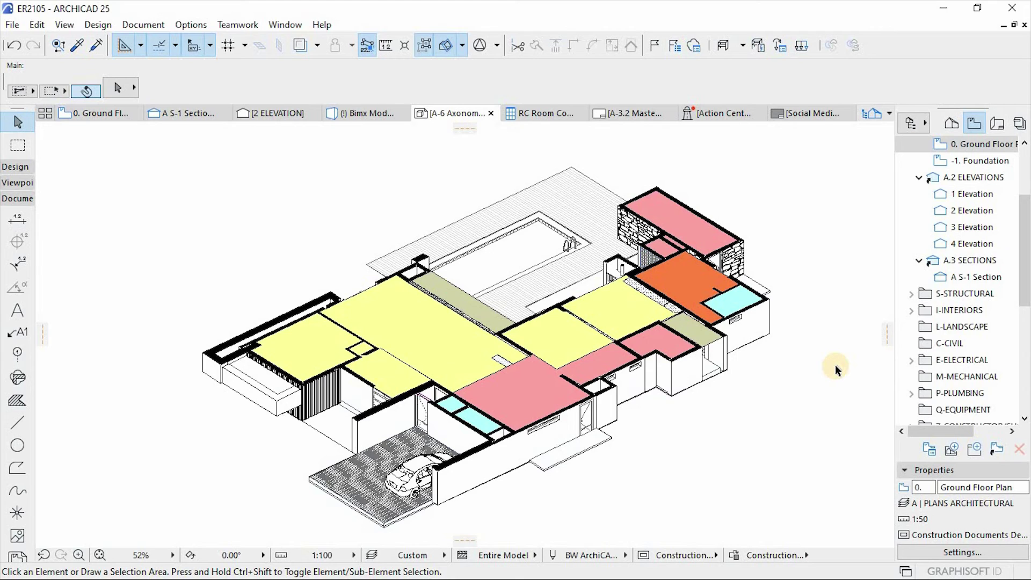
left_click(802, 560)
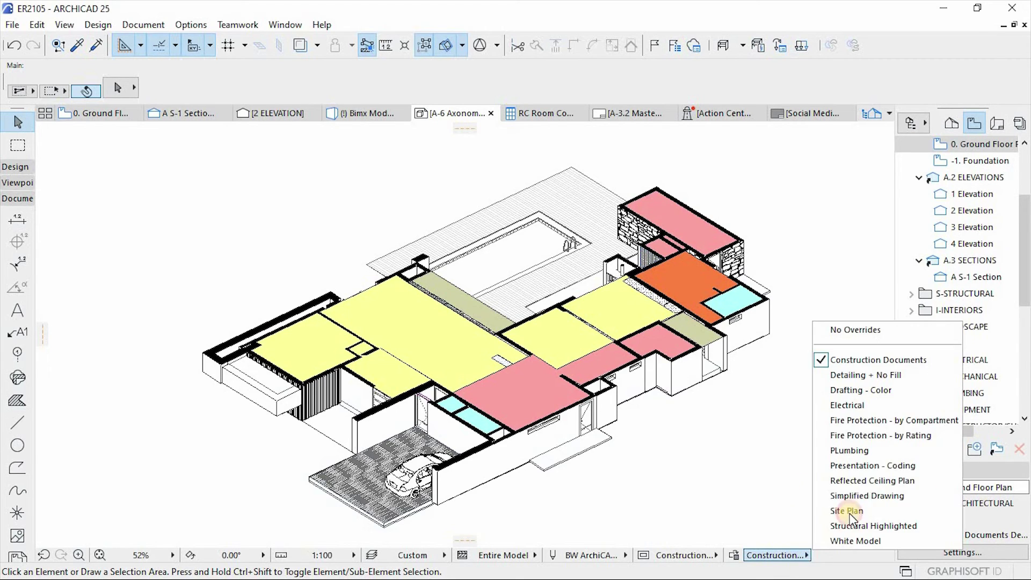
left_click(881, 462)
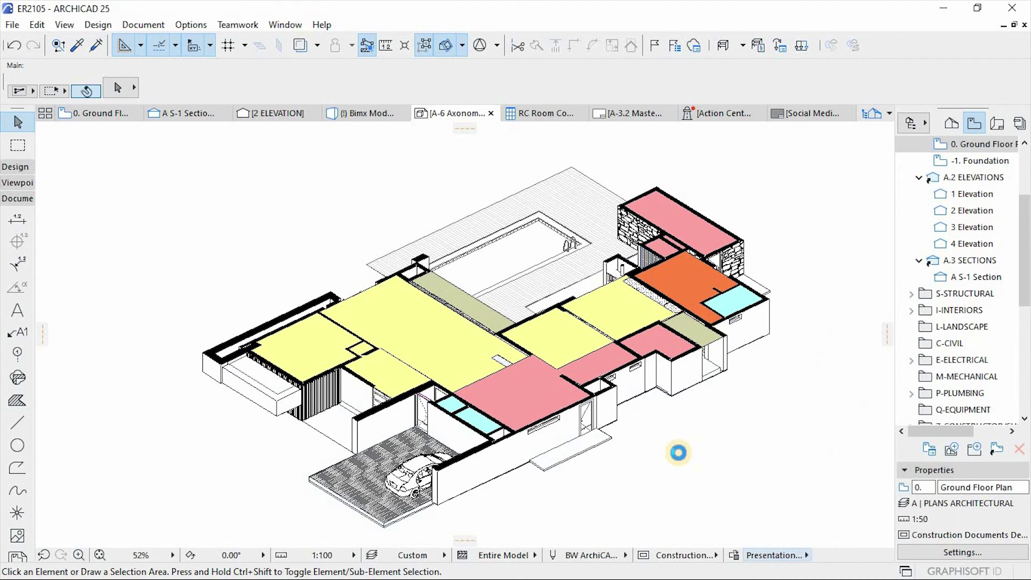